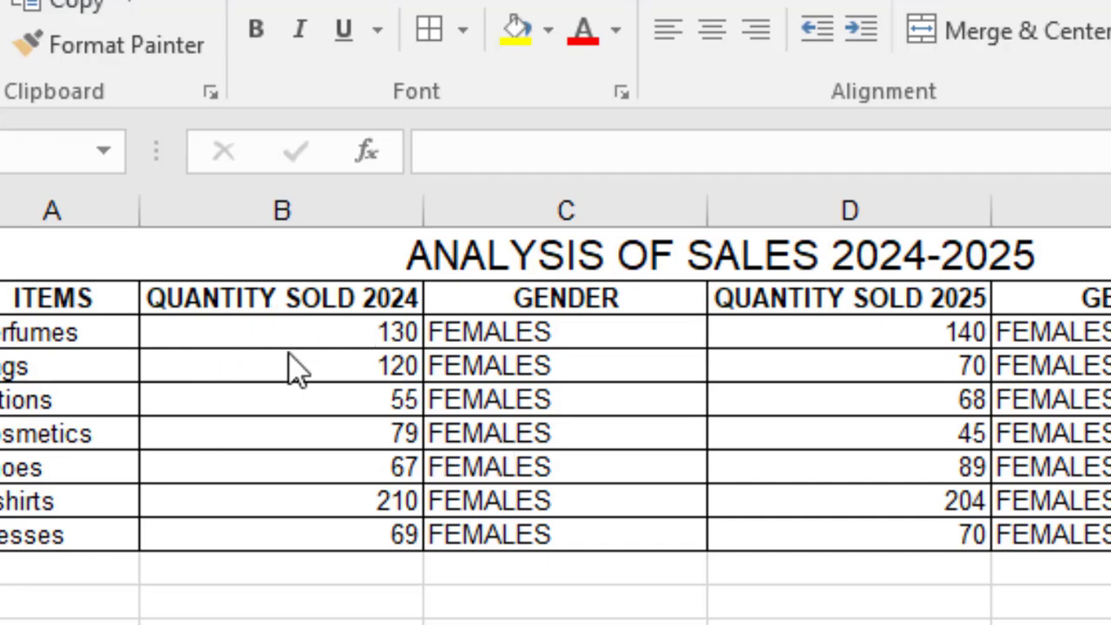
Examine the sales table's title, item column and the quantity columns for 2024 and 2025.
left_click(269, 329)
left_click_drag(274, 329, 280, 506)
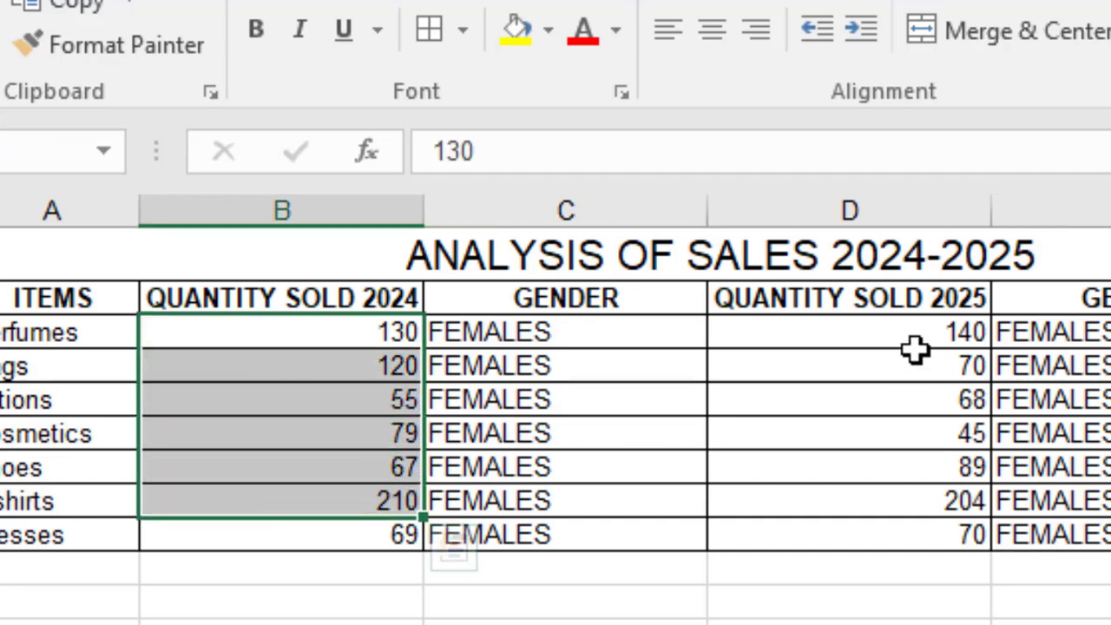
left_click_drag(915, 336, 894, 547)
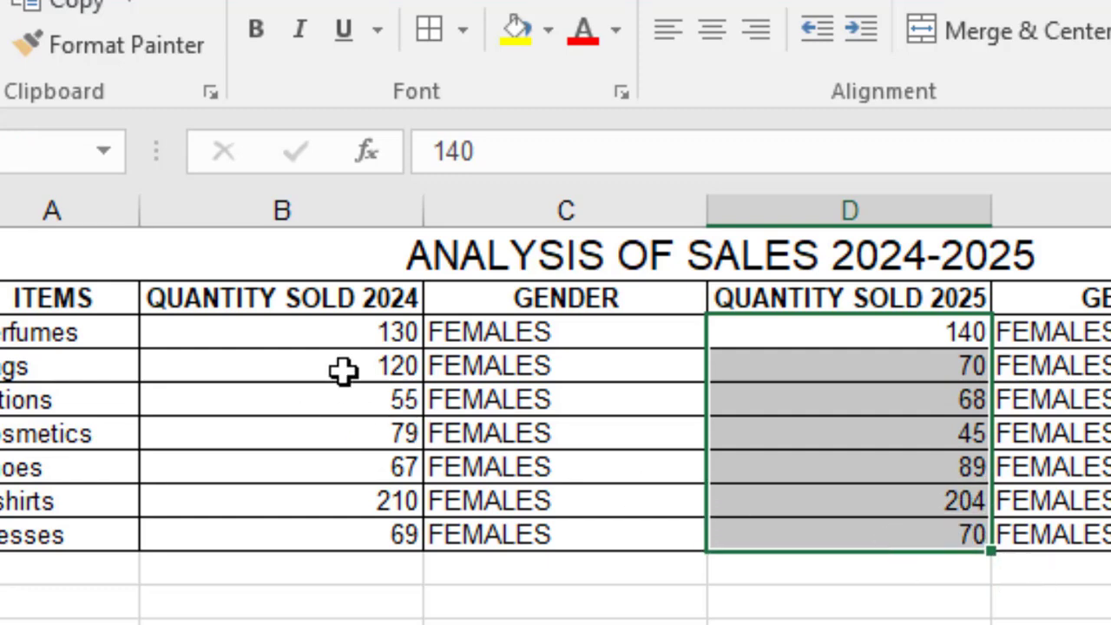
left_click(459, 250)
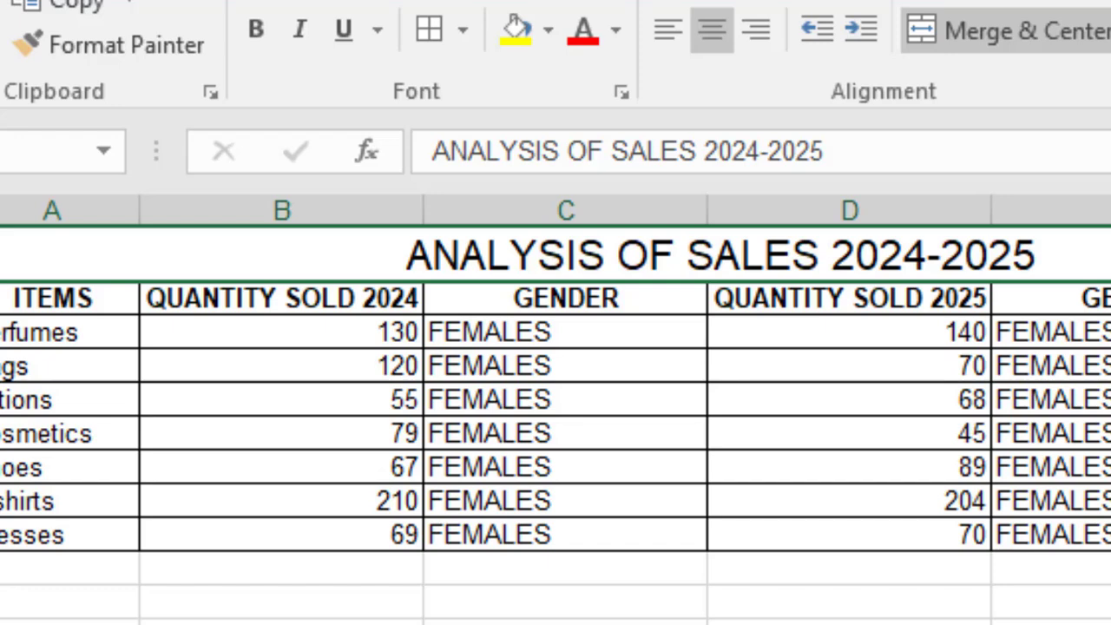
key("Right")
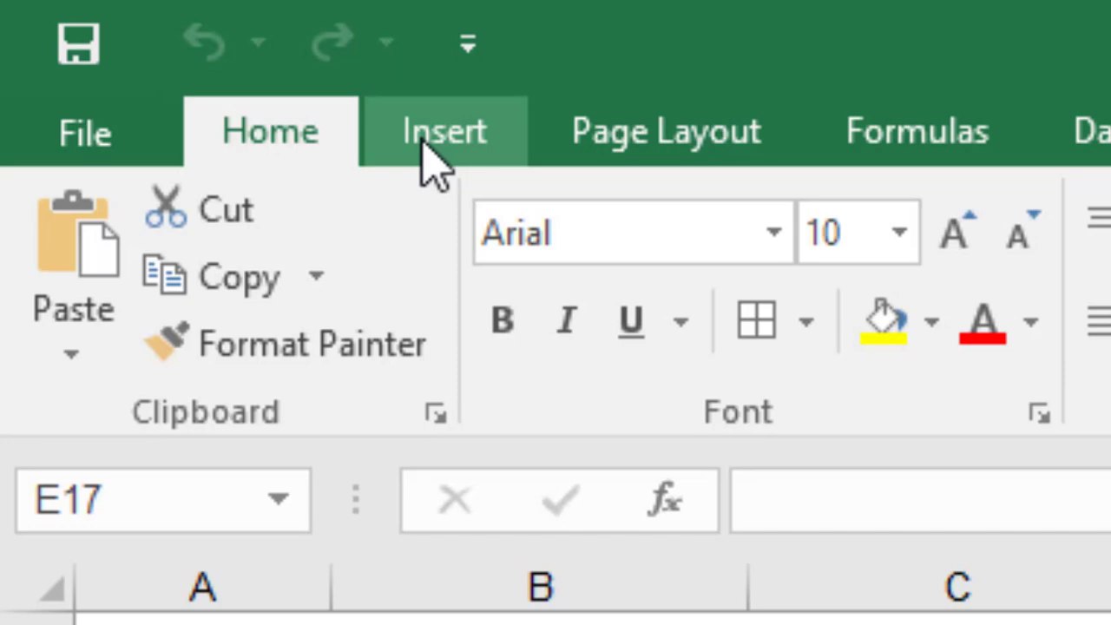
left_click(427, 148)
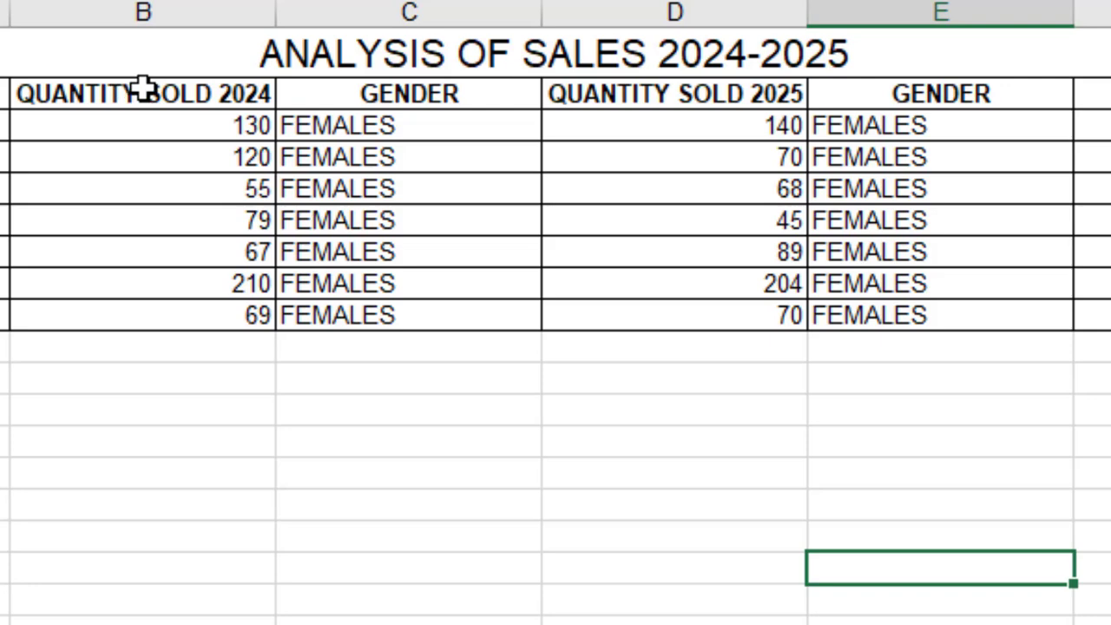
left_click(169, 87)
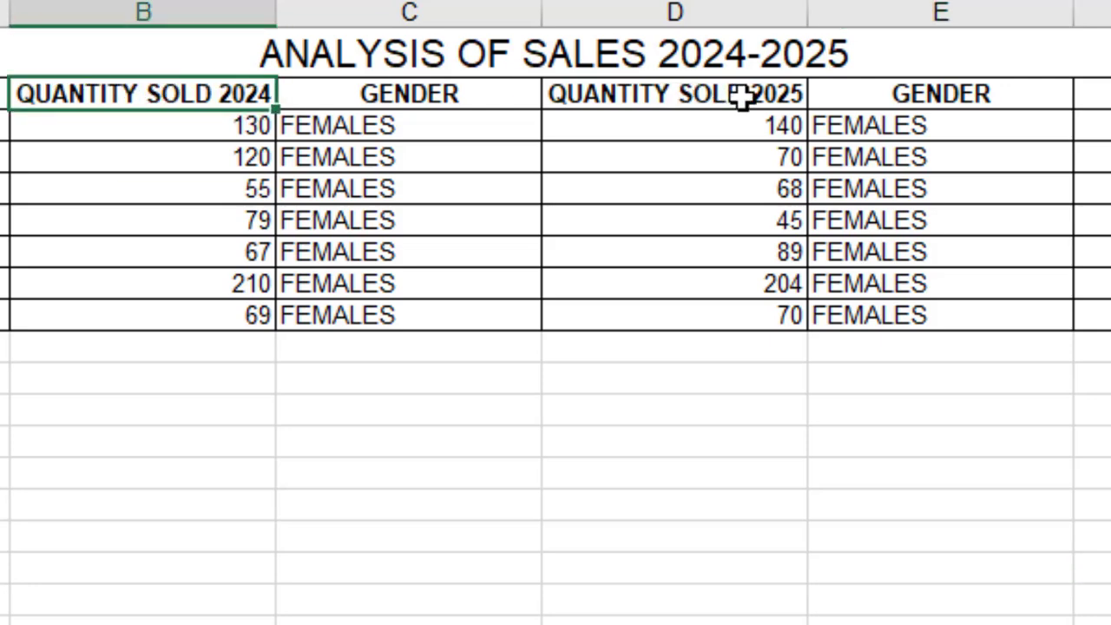
left_click(742, 97)
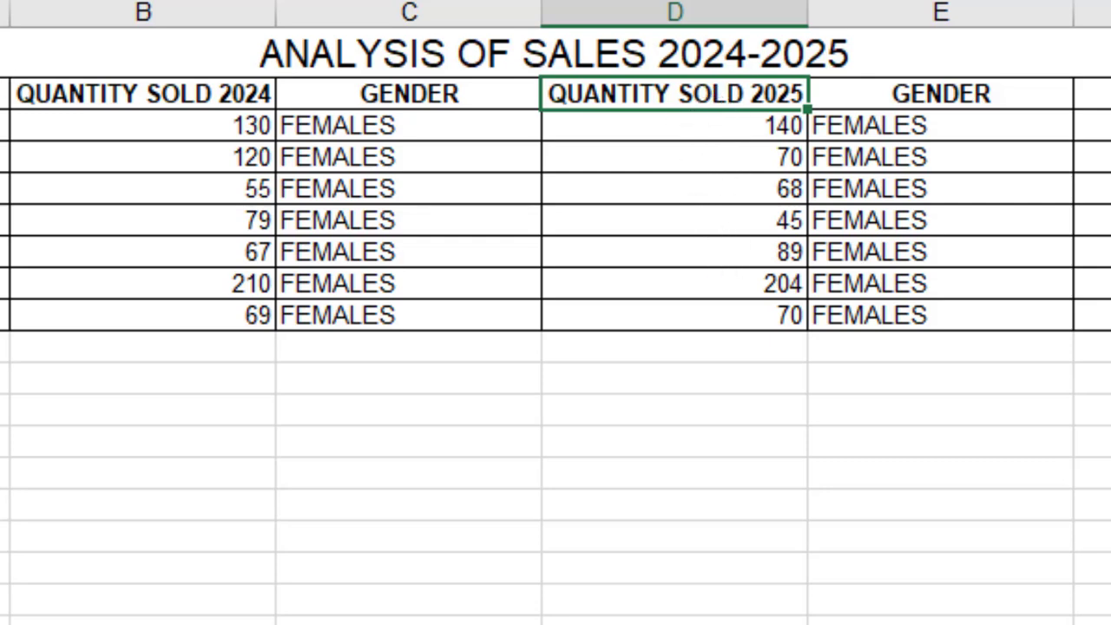
left_click(103, 93)
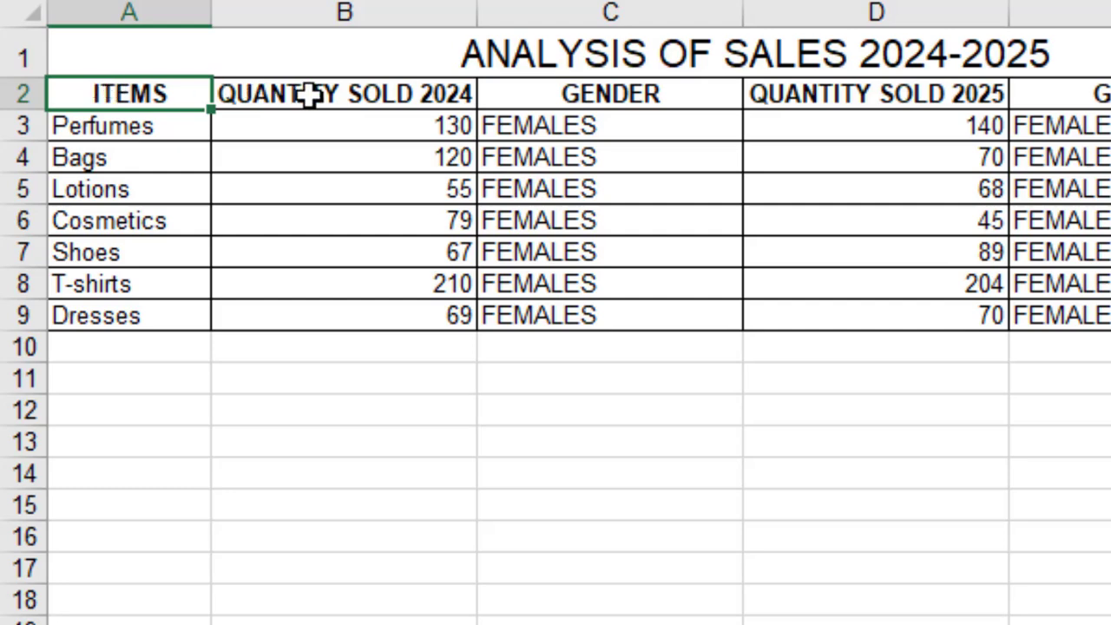
mouse_move(342, 87)
left_mouse_down()
mouse_move(332, 179)
mouse_move(346, 314)
left_mouse_up()
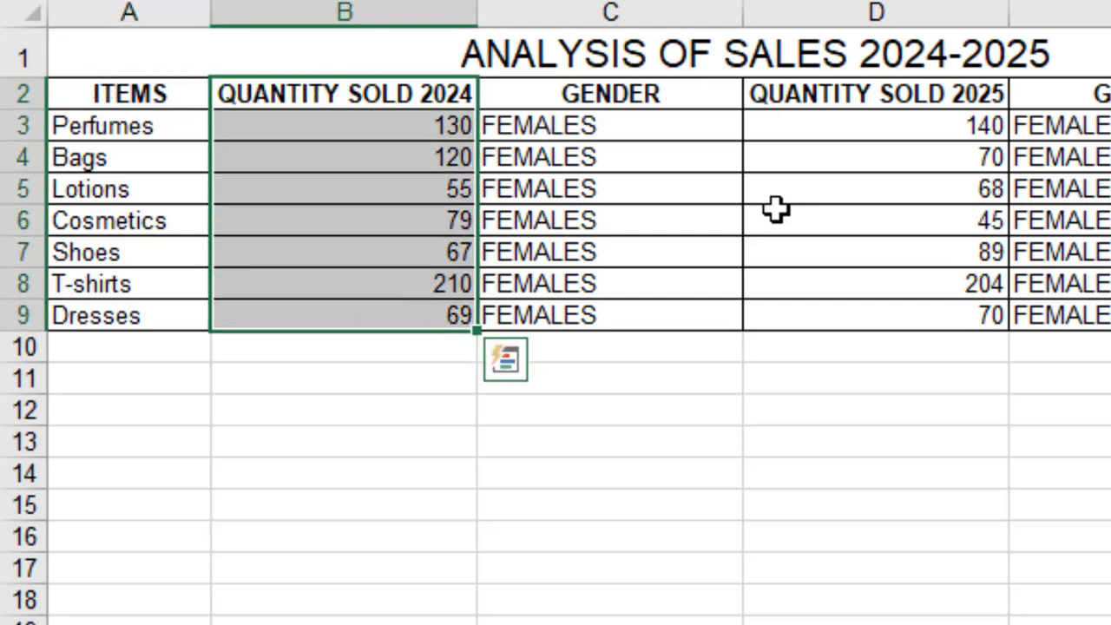
left_click_drag(911, 101, 936, 321)
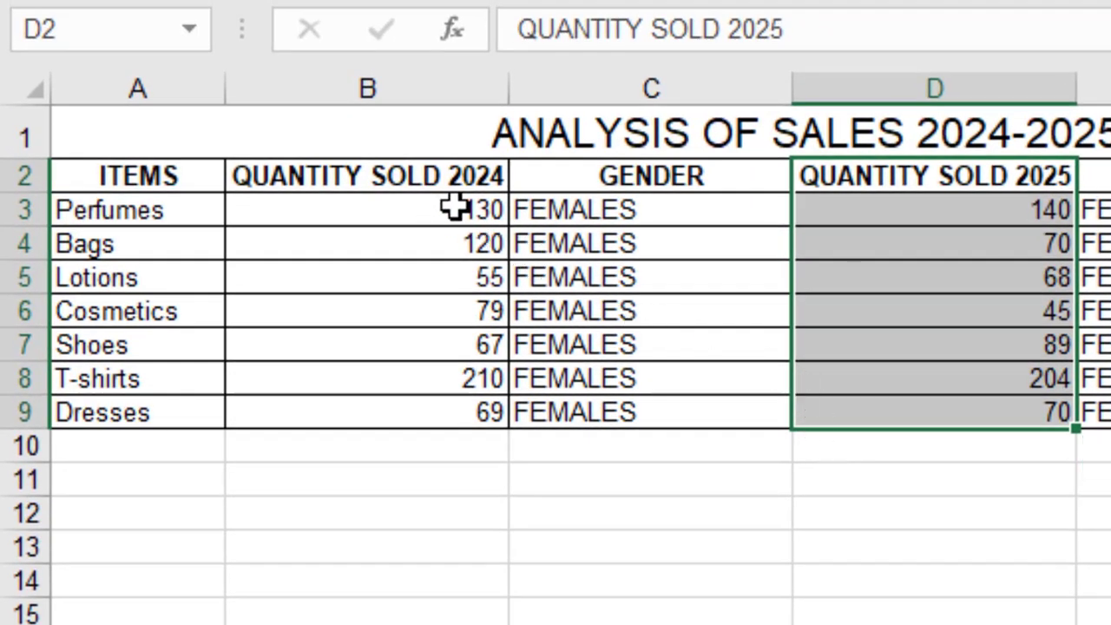
left_click_drag(429, 181, 451, 443)
left_click(775, 518)
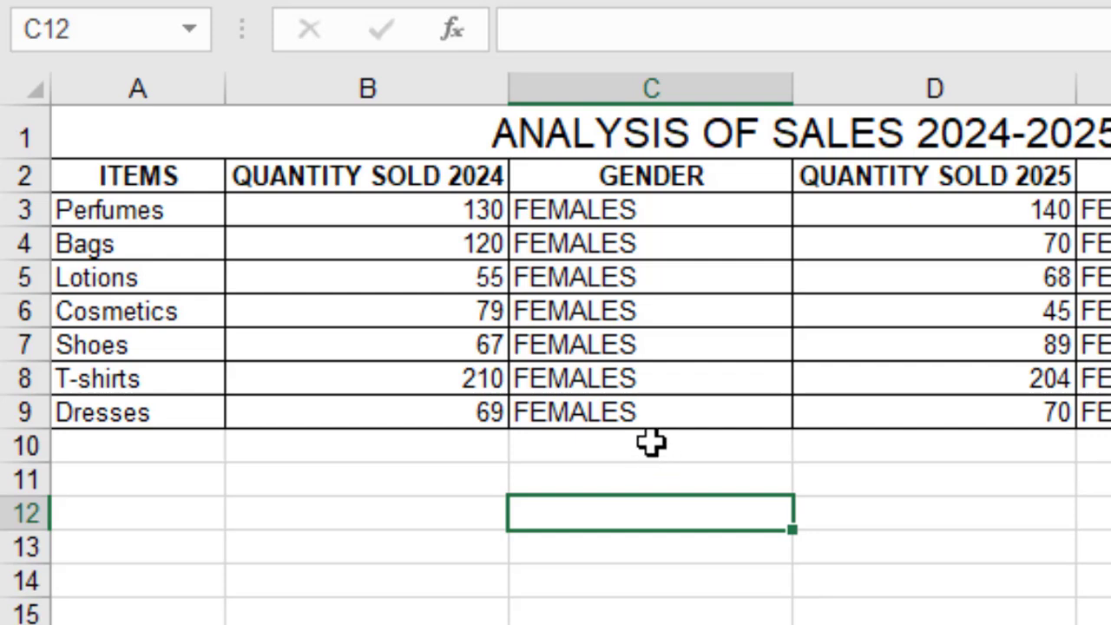
Select the item names and 2024 quantities in A2:B9 together with the 2025 quantities in D2:D9, headers included.
left_click(124, 176)
left_click_drag(124, 175, 109, 413)
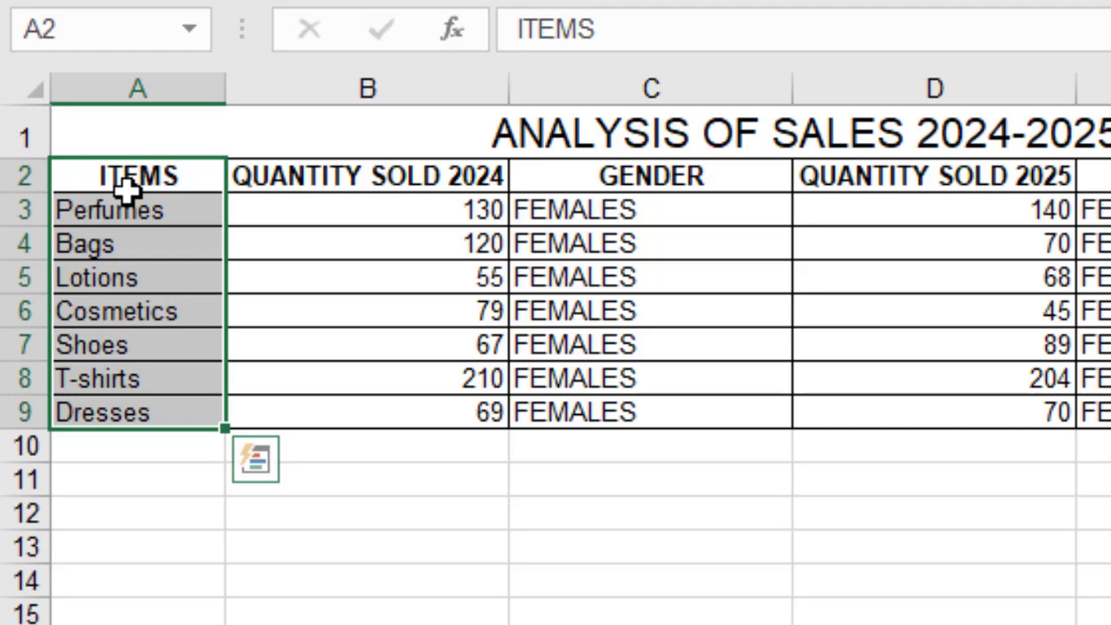
left_click(365, 596)
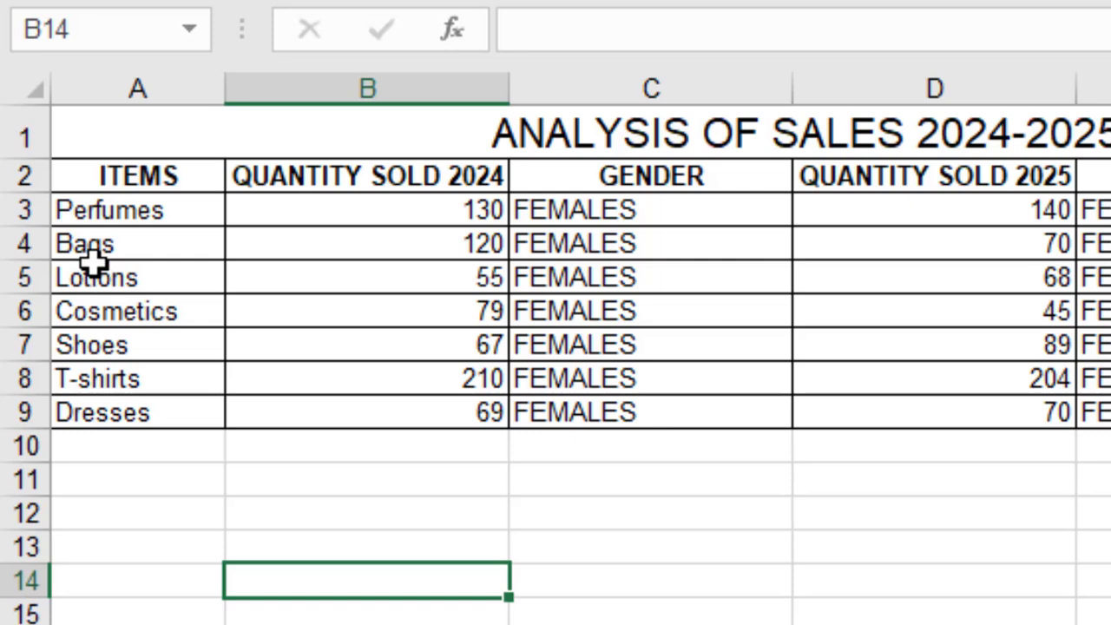
left_click_drag(113, 178, 124, 412)
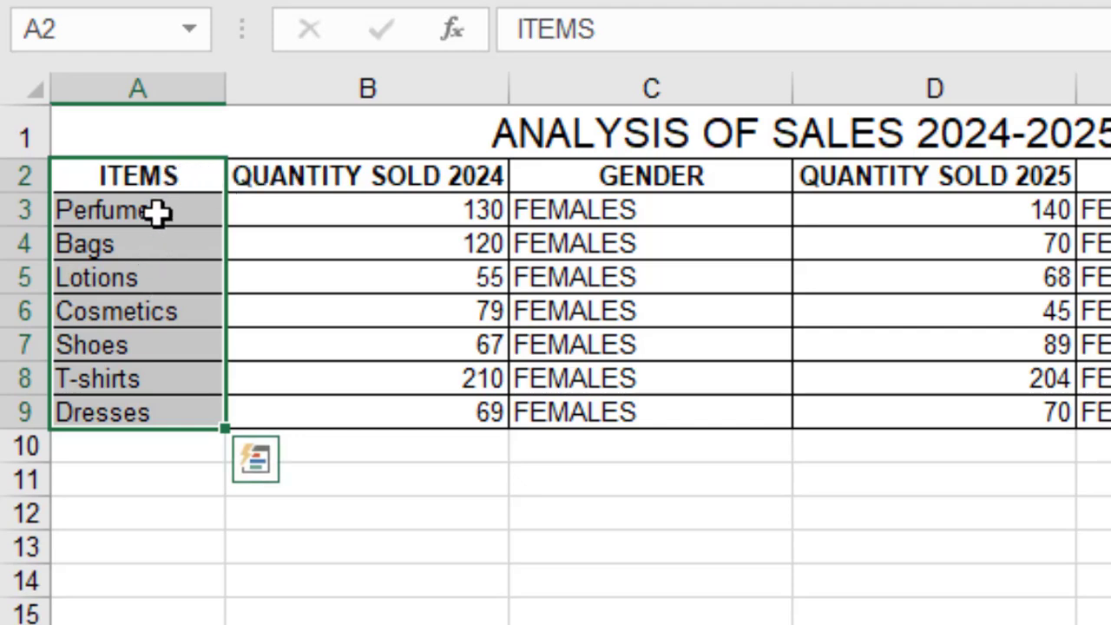
left_click(159, 177)
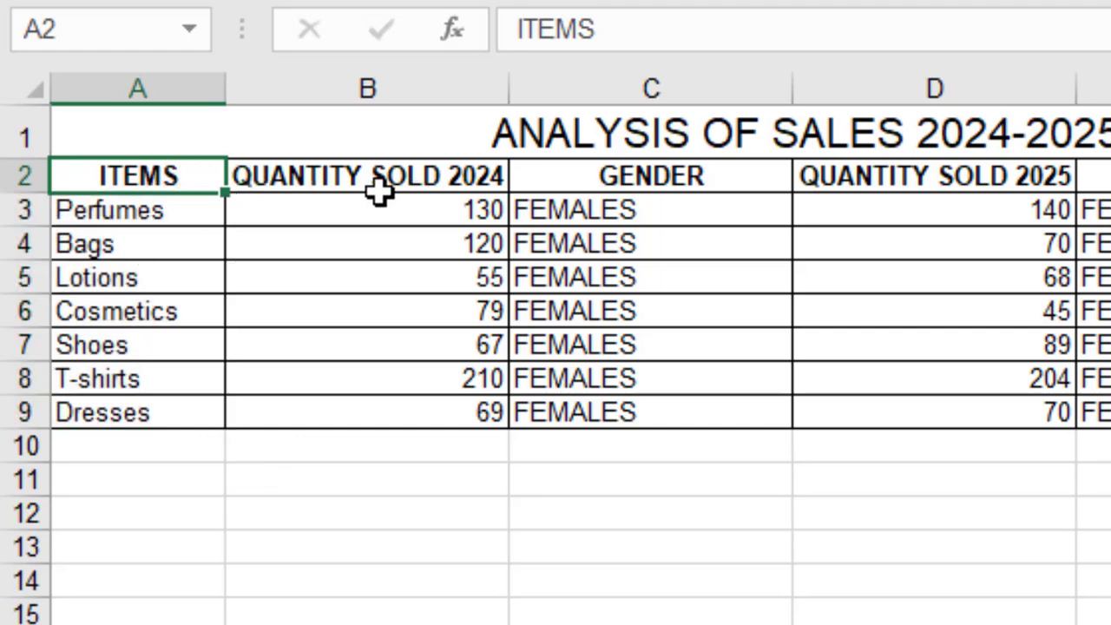
left_click_drag(178, 180, 385, 417)
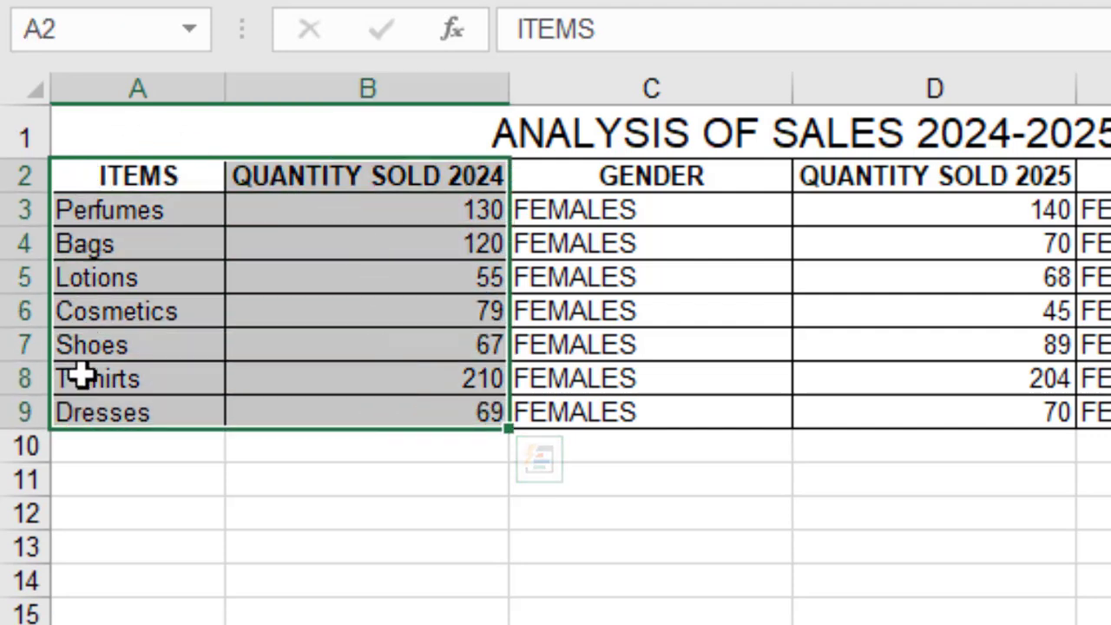
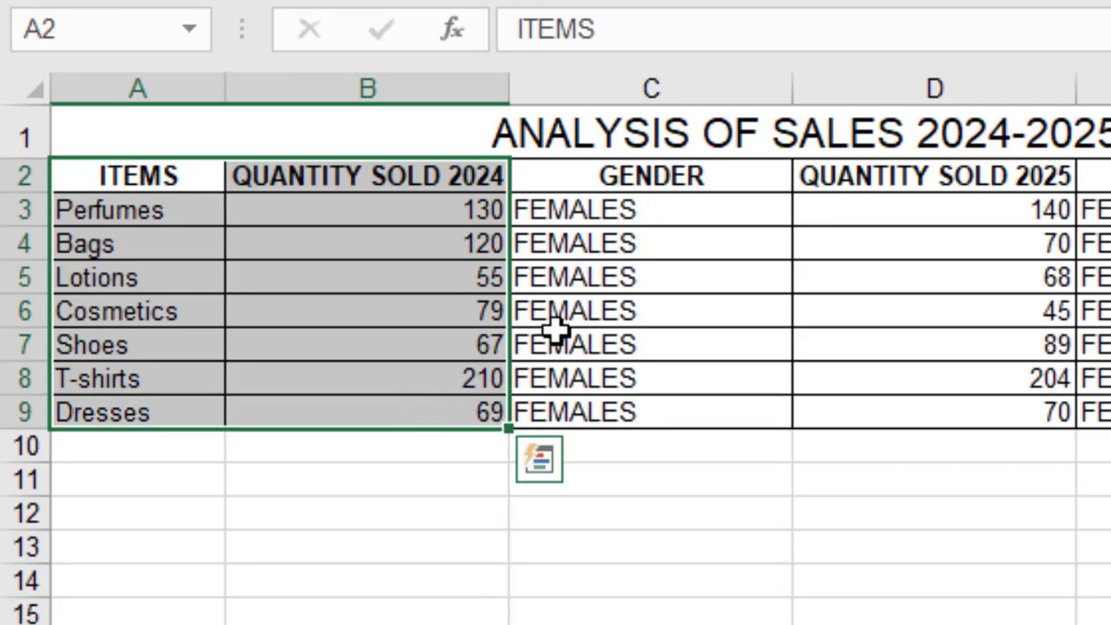
left_click_drag(897, 173, 923, 412)
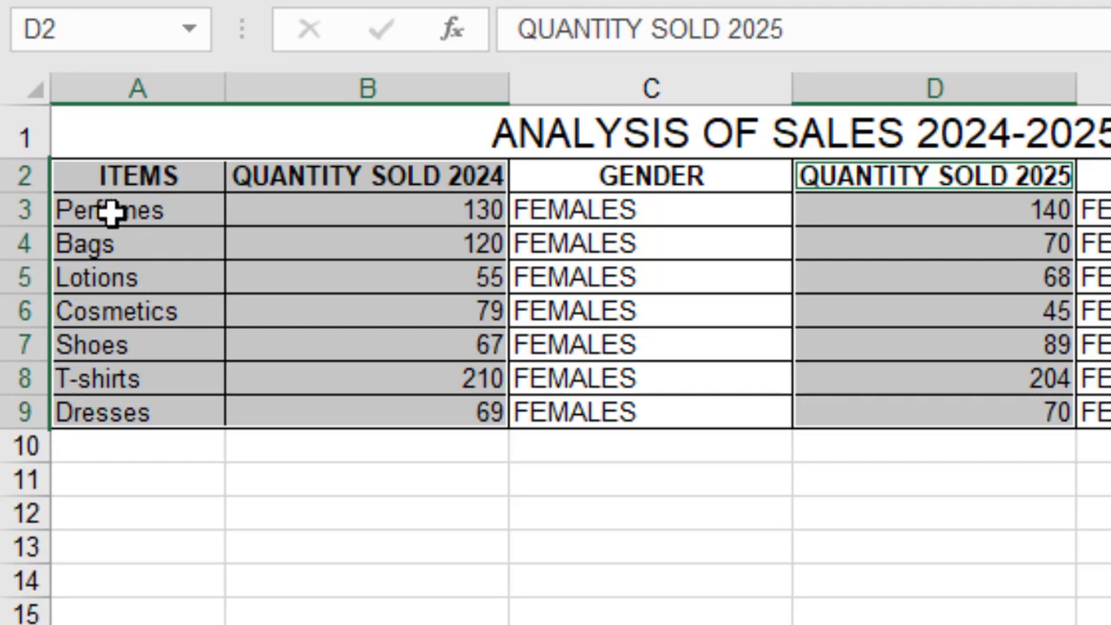
Select the items and both years' quantities without the headers, ranges A3:B9 and D3:D9.
left_click_drag(111, 211, 409, 400)
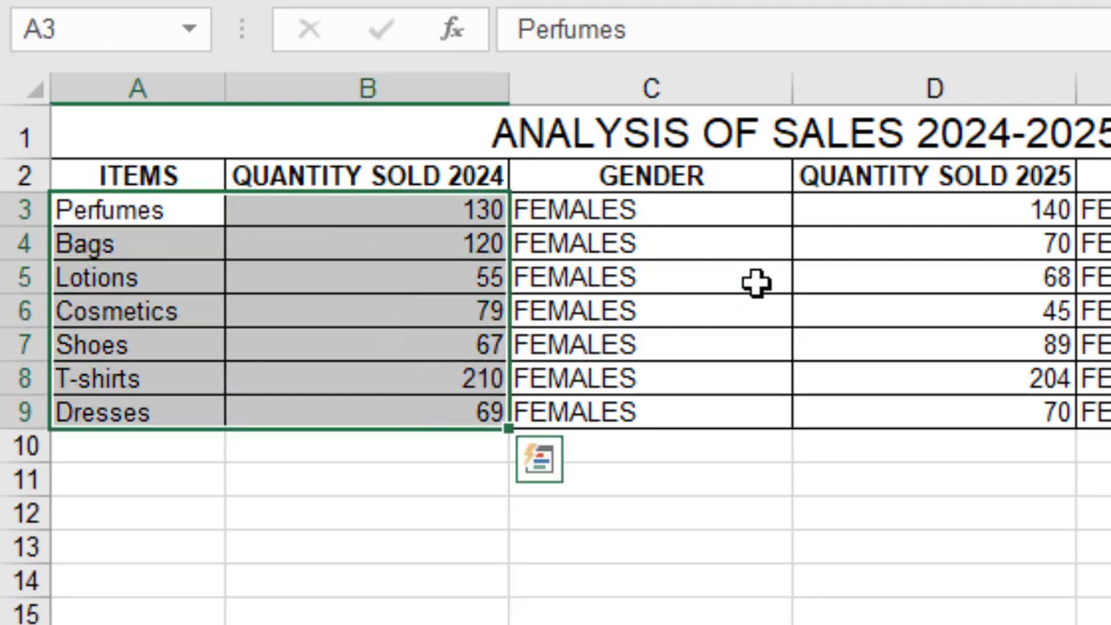
left_click(921, 211, "ctrl")
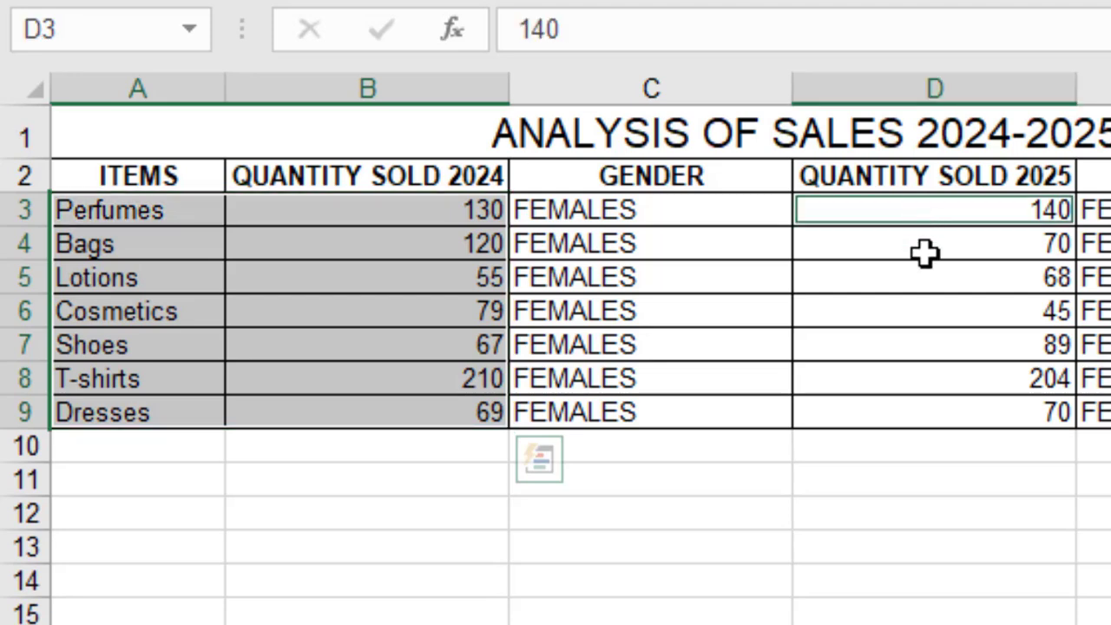
left_click_drag(924, 251, 947, 409)
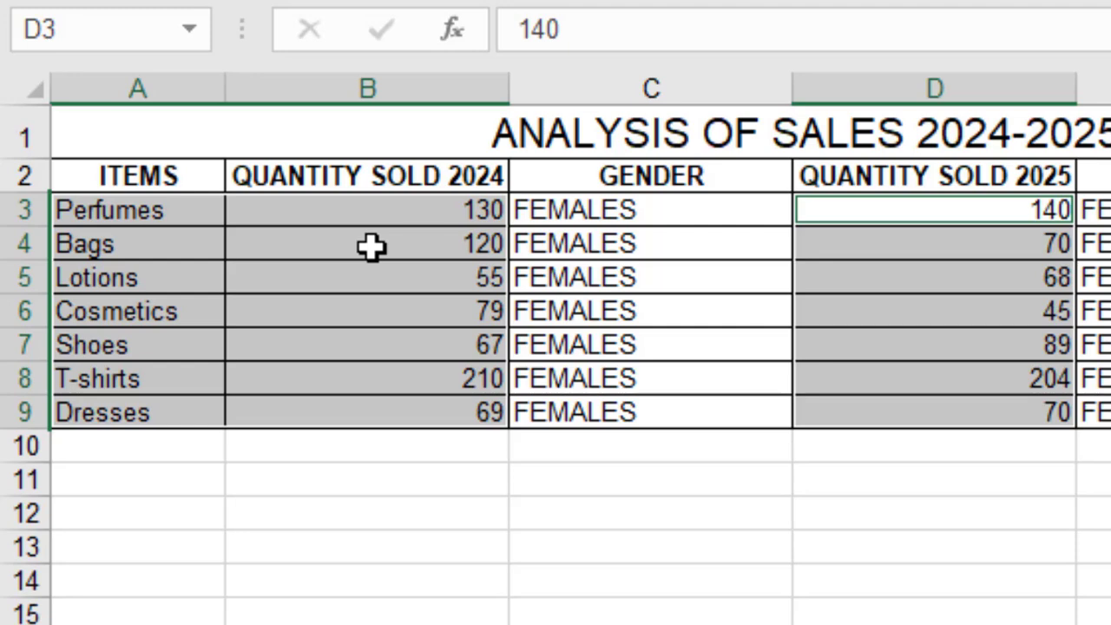
Insert a 2-D clustered column chart from A2:B9 and D2:D9, covering the items and both years' quantities with headers.
left_click(102, 174)
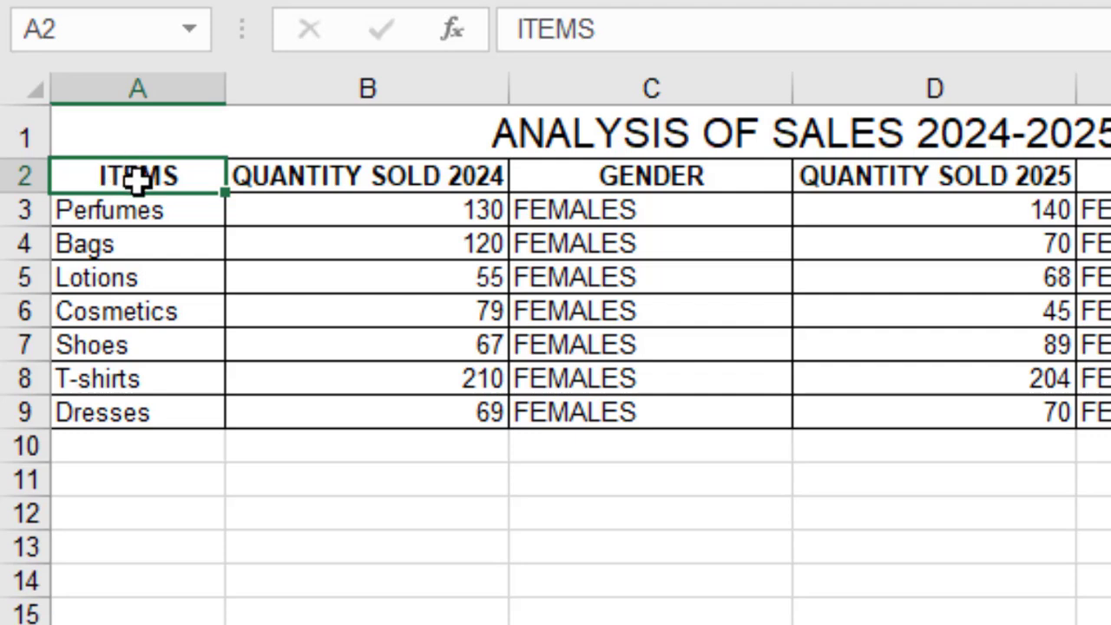
left_click_drag(139, 174, 379, 399)
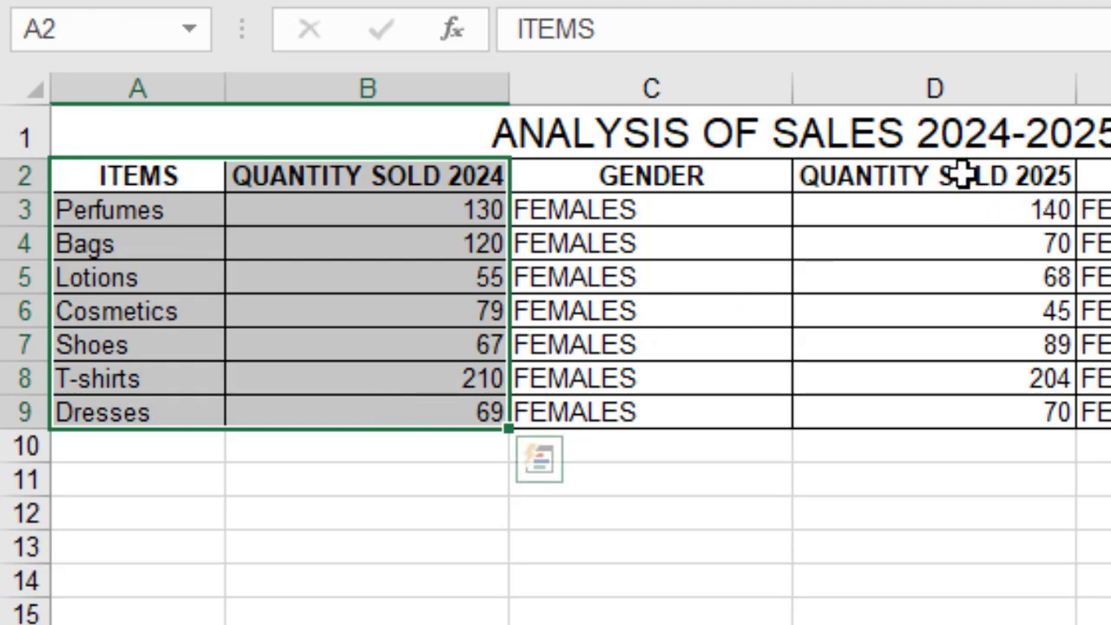
left_click_drag(951, 177, 987, 410, "ctrl")
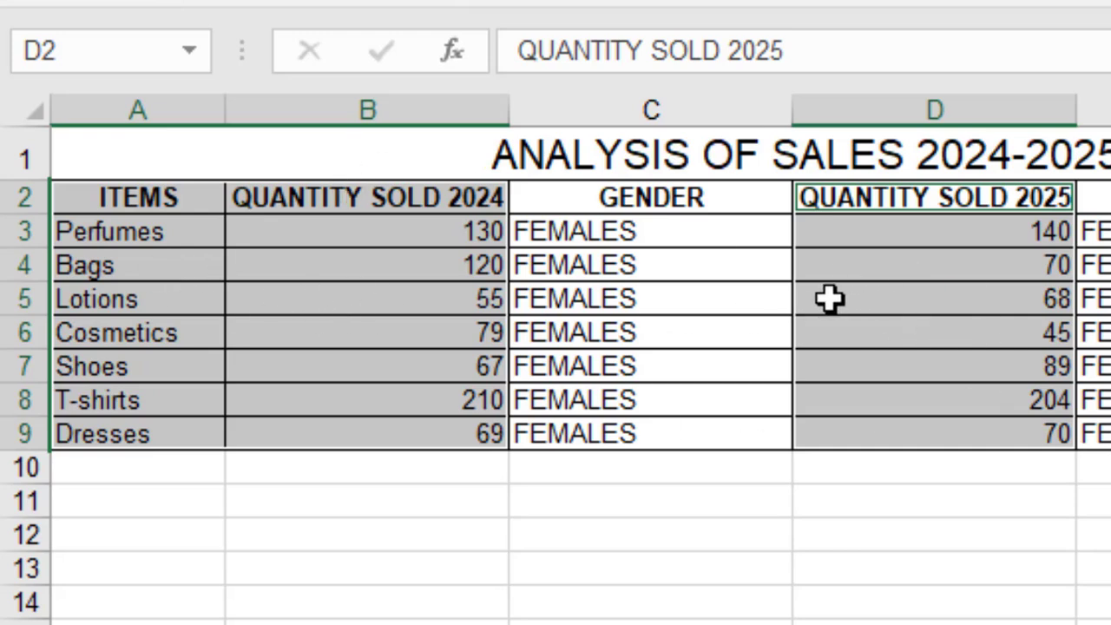
left_click(302, 0)
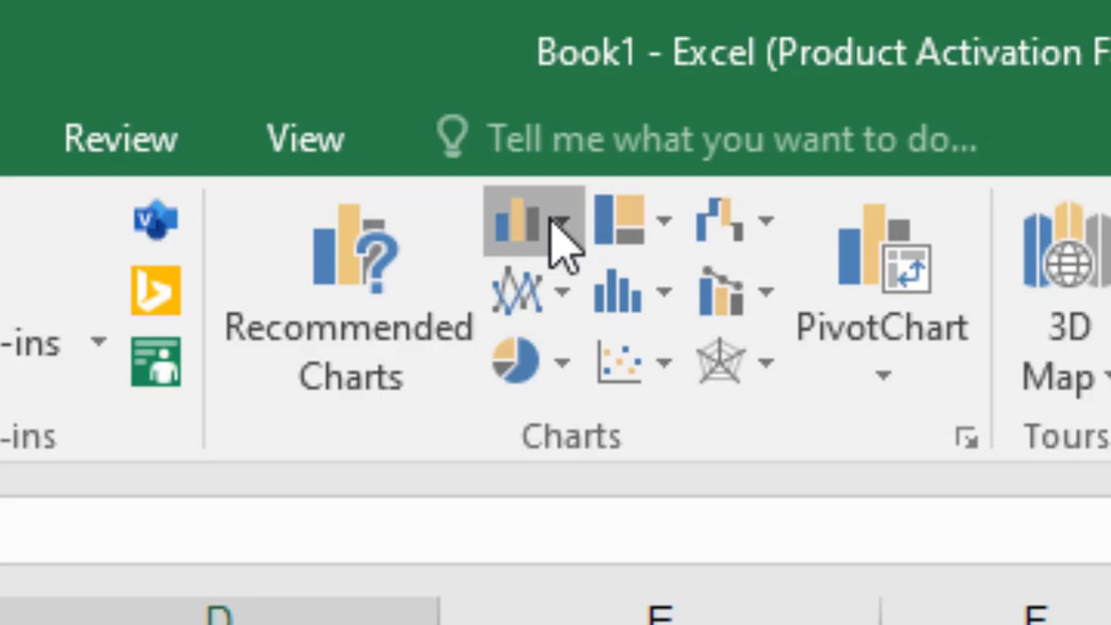
left_click(600, 248)
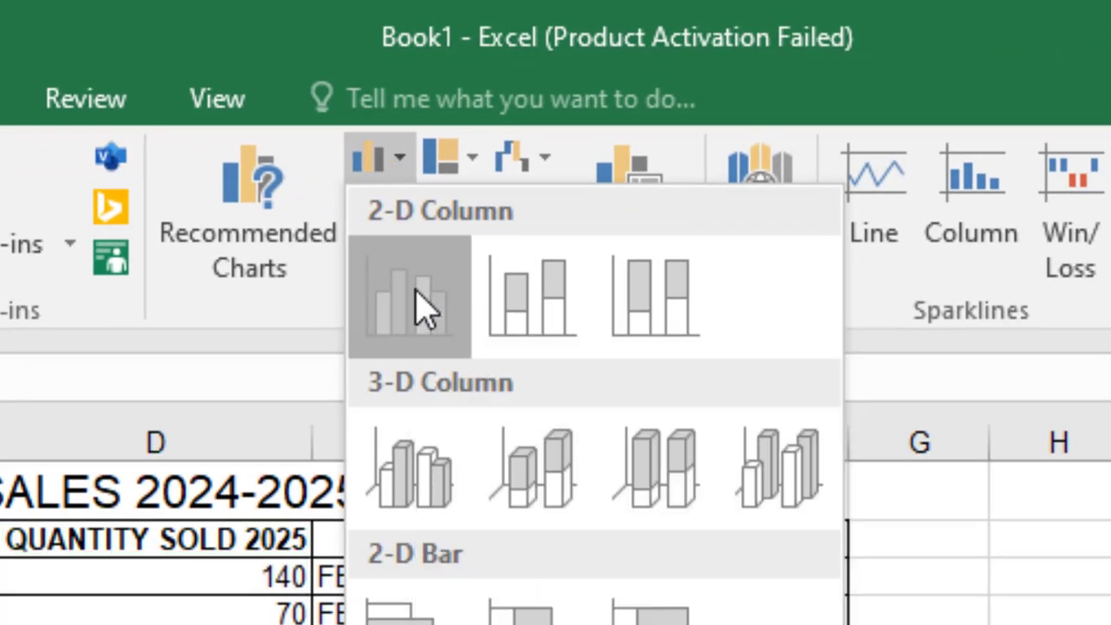
left_click(425, 308)
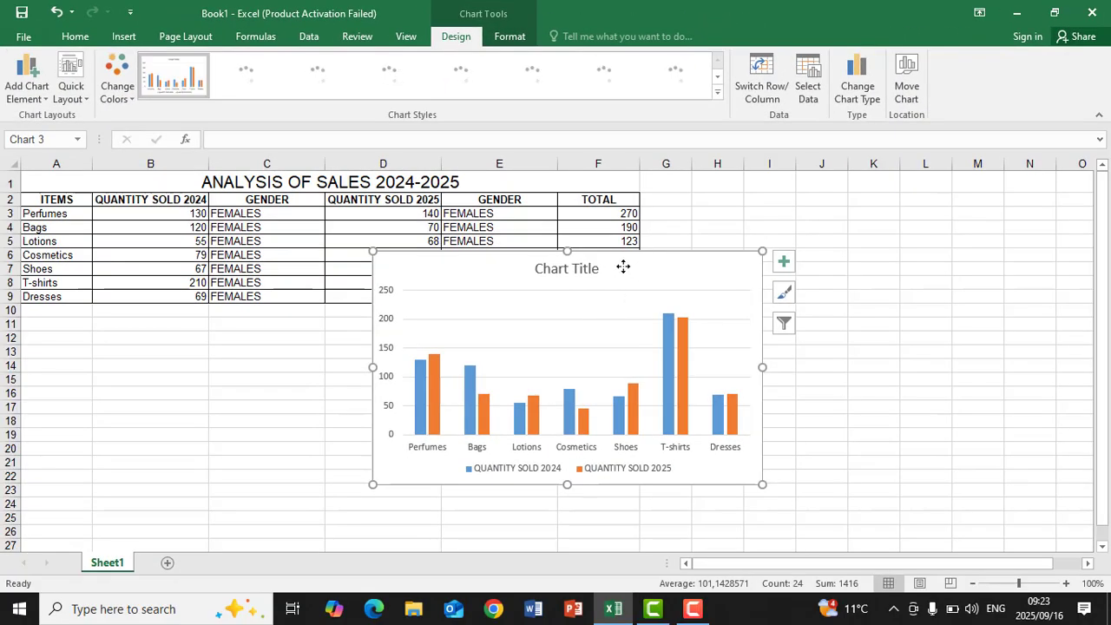
Move the column chart out of Sheet1 onto its own new sheet.
left_click_drag(620, 262, 455, 217)
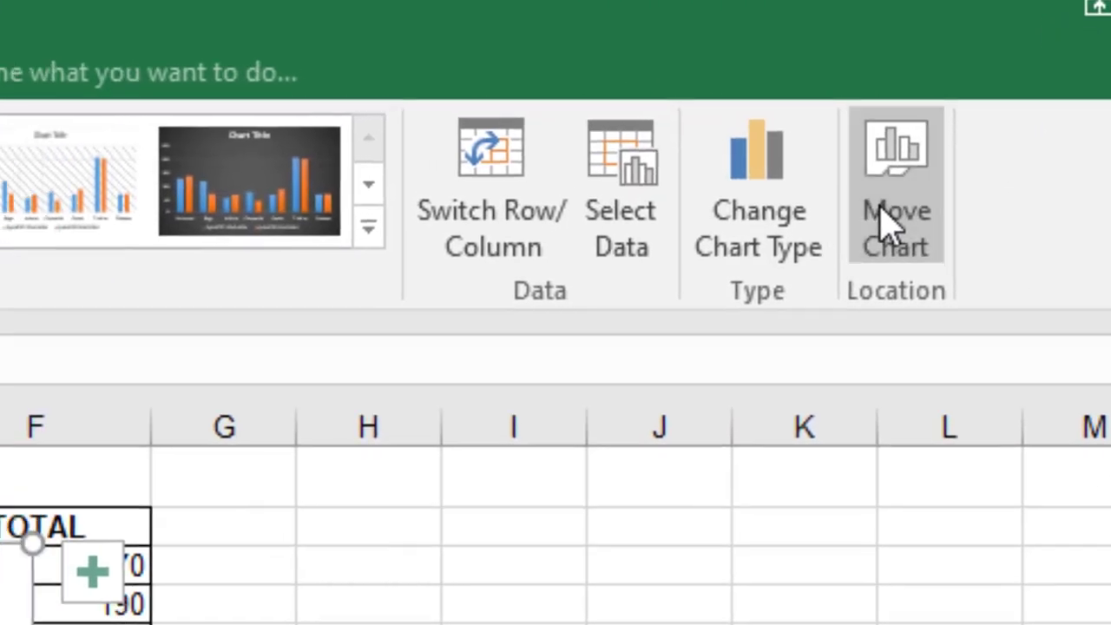
left_click(825, 261)
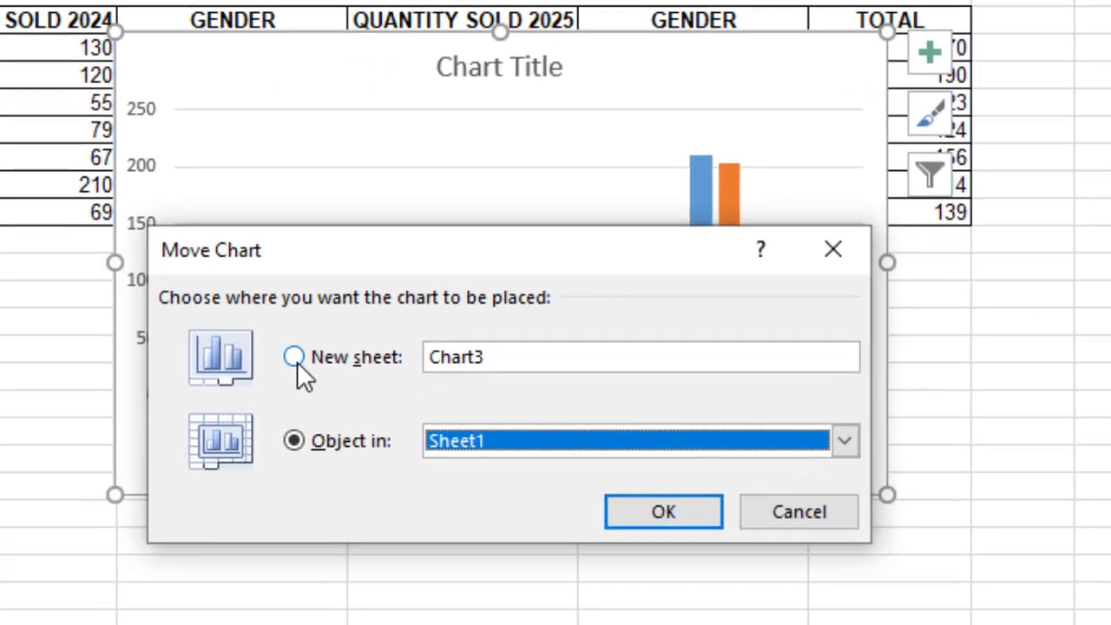
left_click(295, 357)
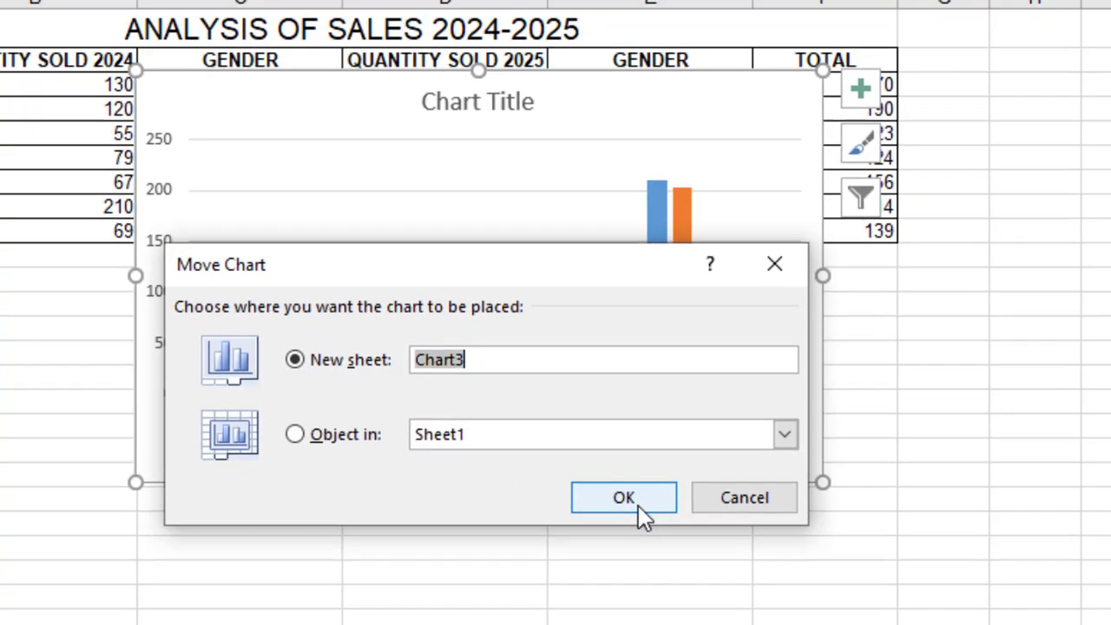
left_click(664, 511)
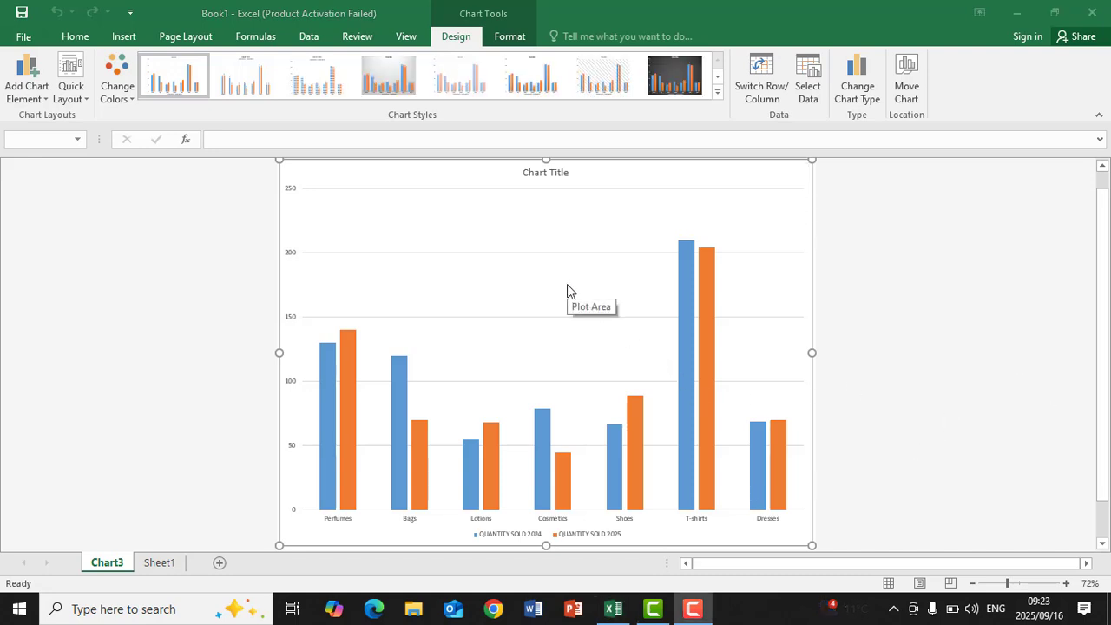
Replace the placeholder chart title with "ANALYSIS OF SALES 2024-2025".
left_click(546, 173)
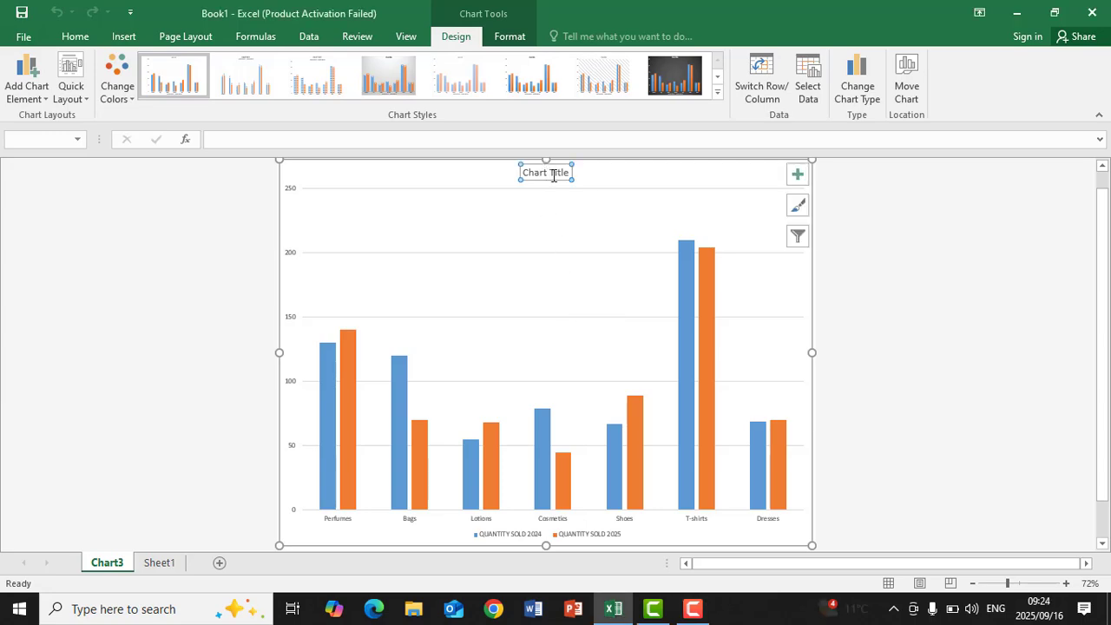
left_click_drag(568, 173, 529, 176)
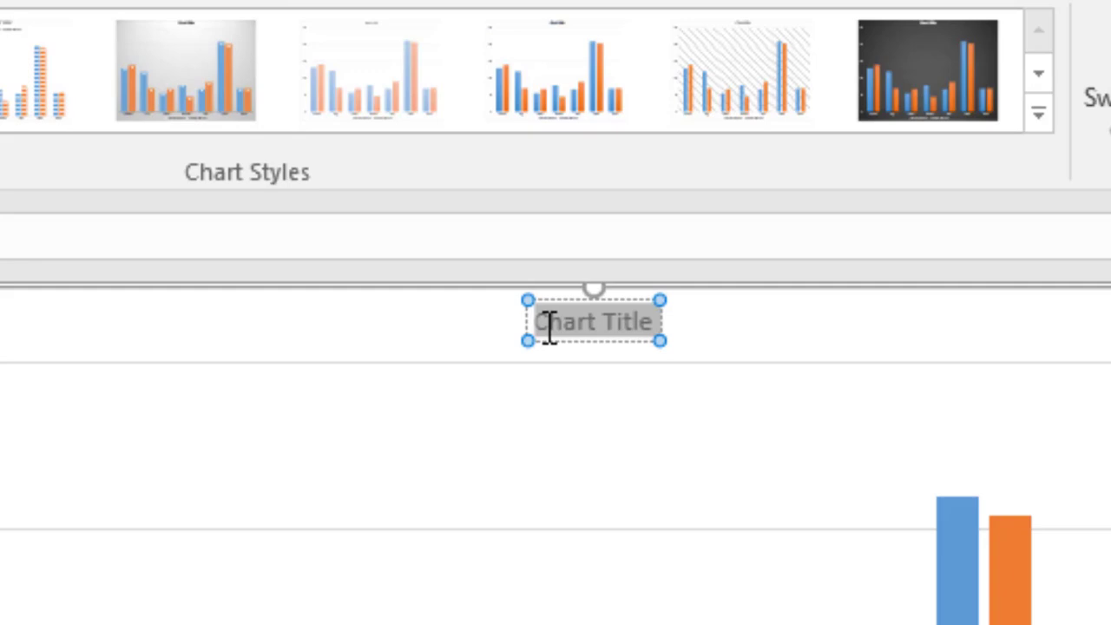
left_click_drag(548, 329, 552, 345)
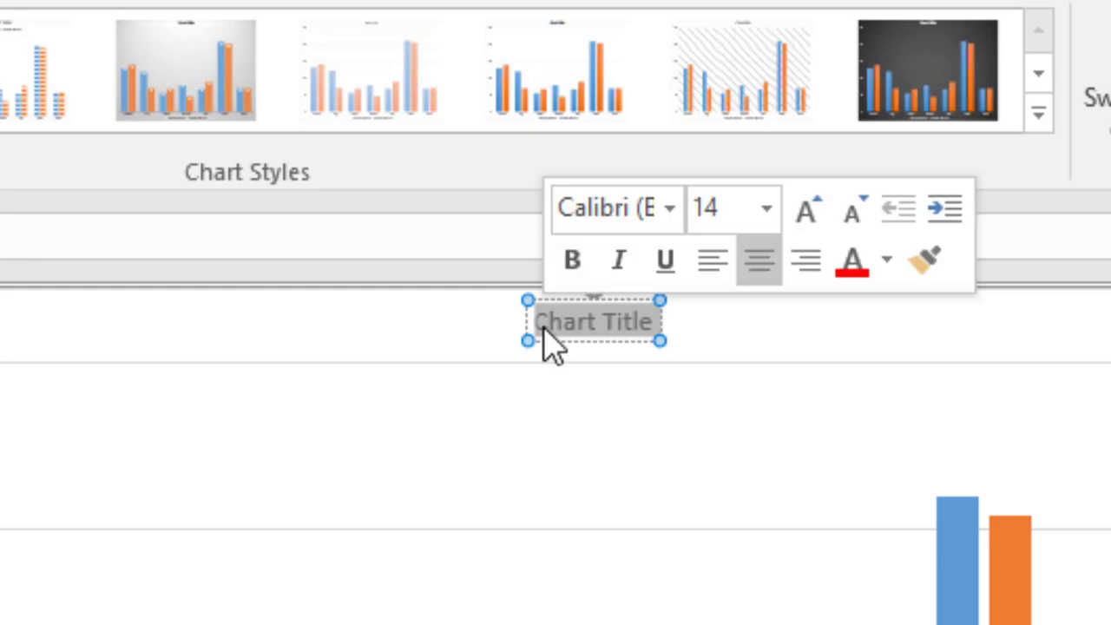
type("ANA")
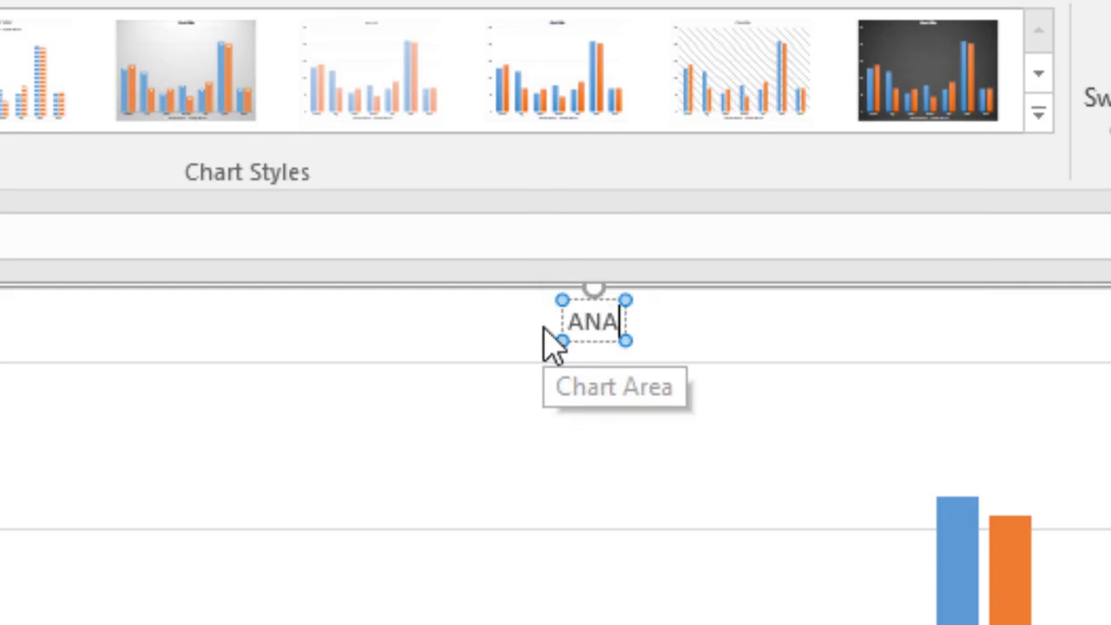
type("LYSIS")
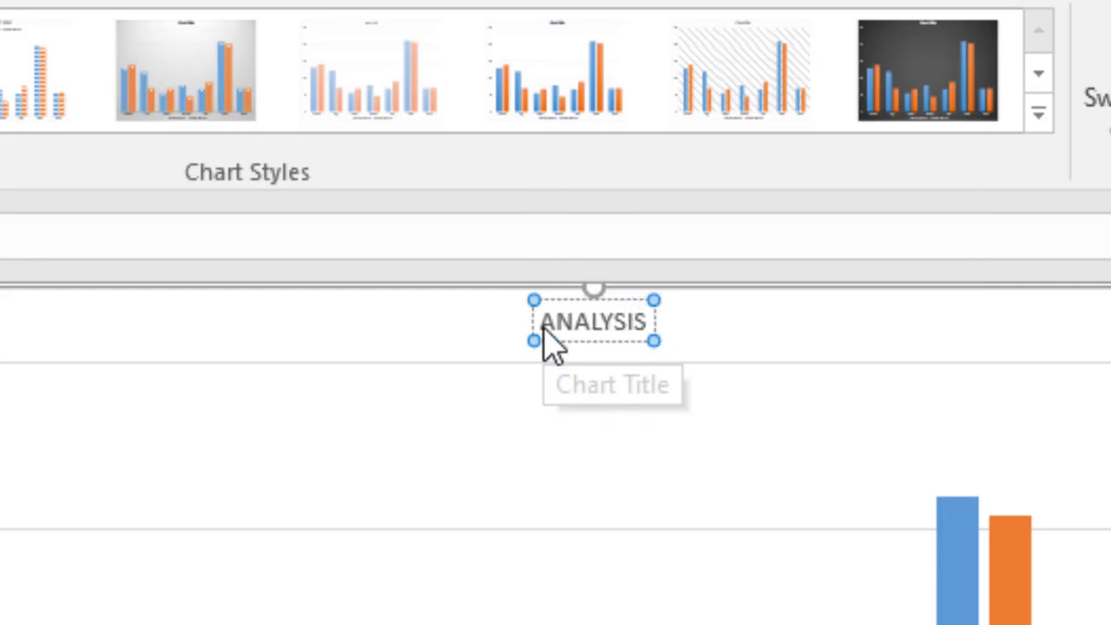
type(" OF SA")
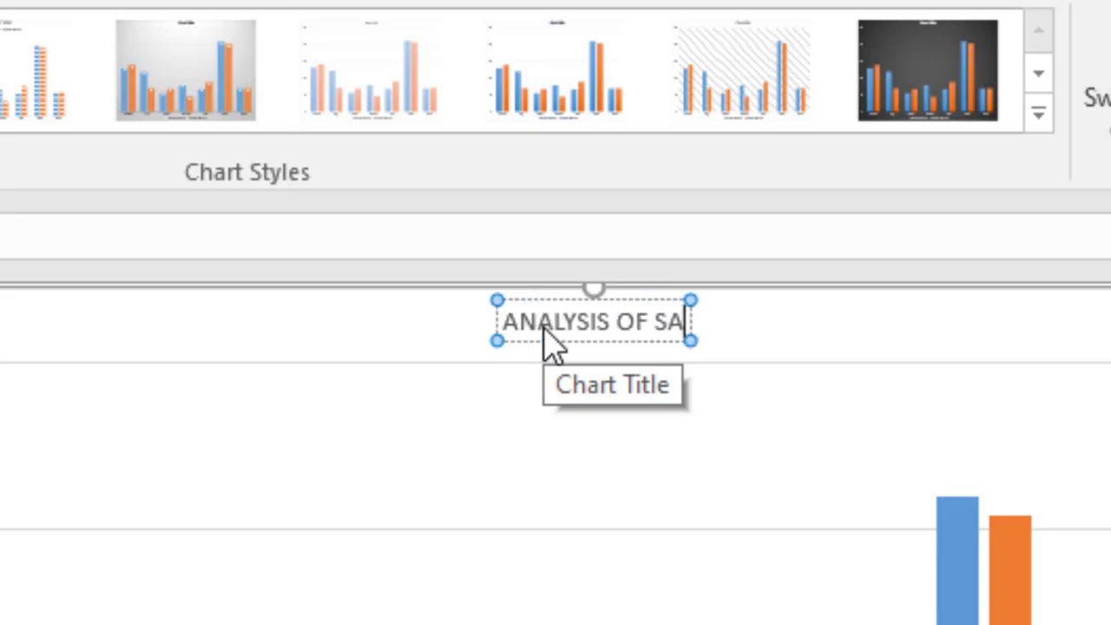
type("LES 2024")
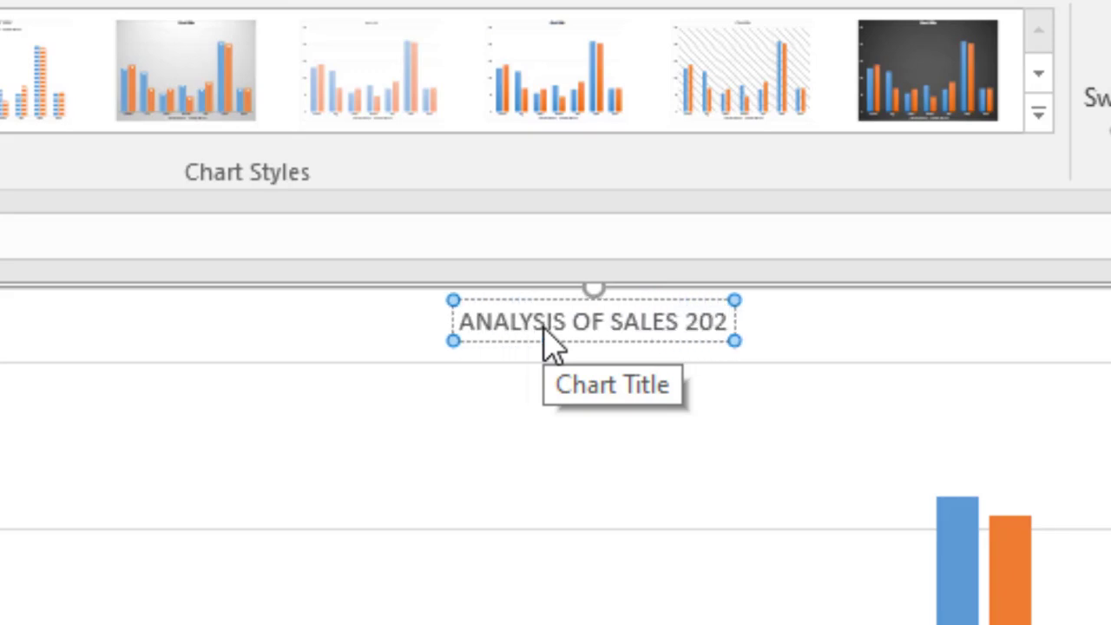
type("2025")
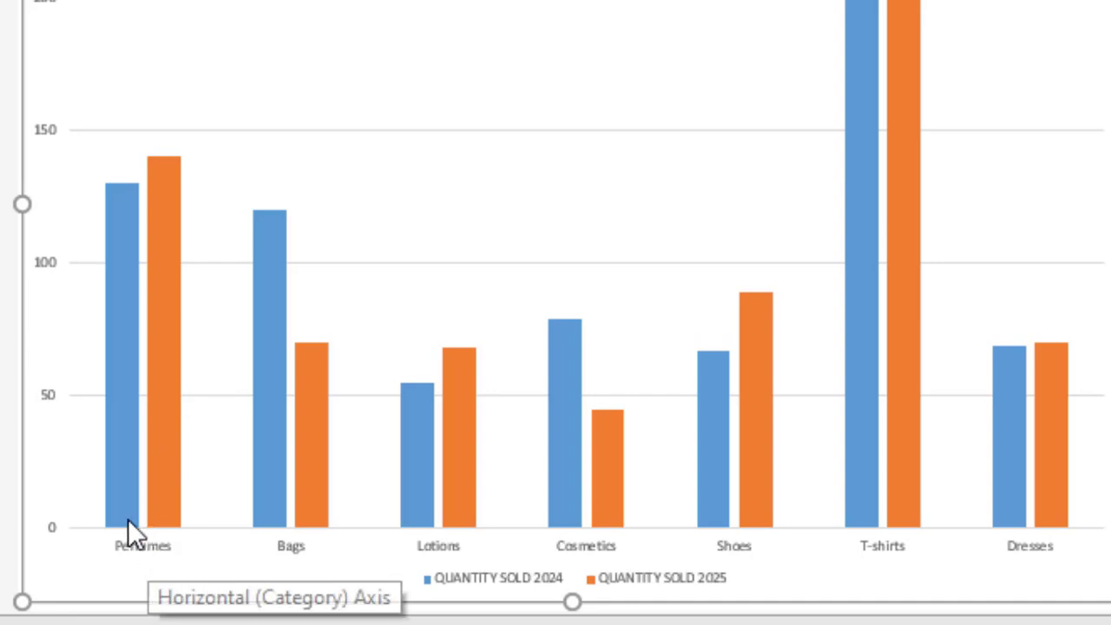
Add data labels to the column chart so both the 2024 and 2025 columns show their quantities.
mouse_move(126, 511)
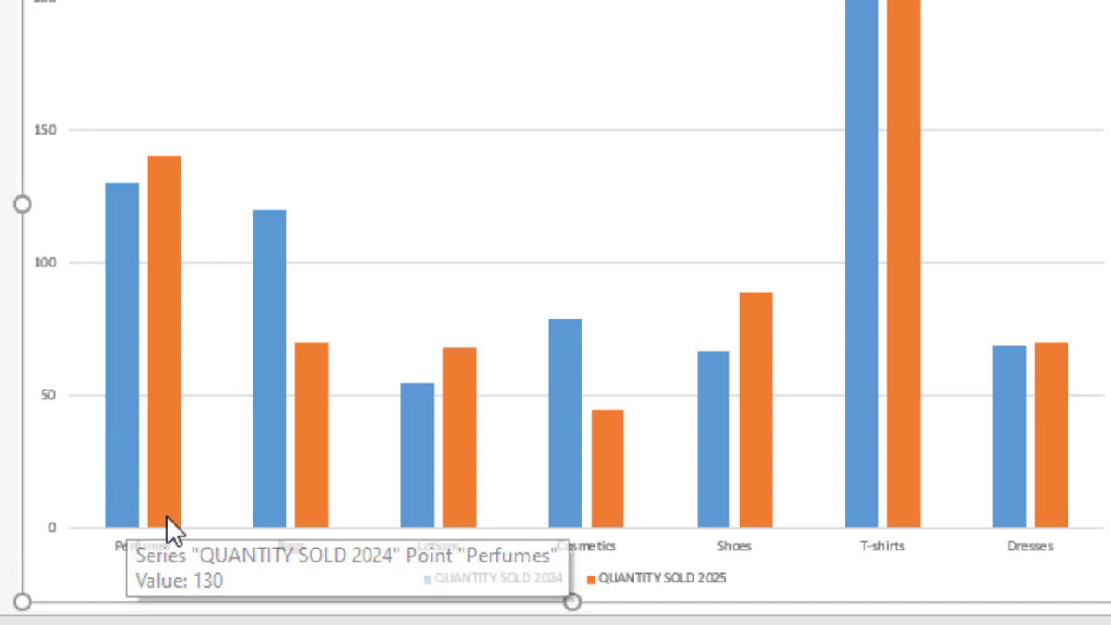
mouse_move(172, 438)
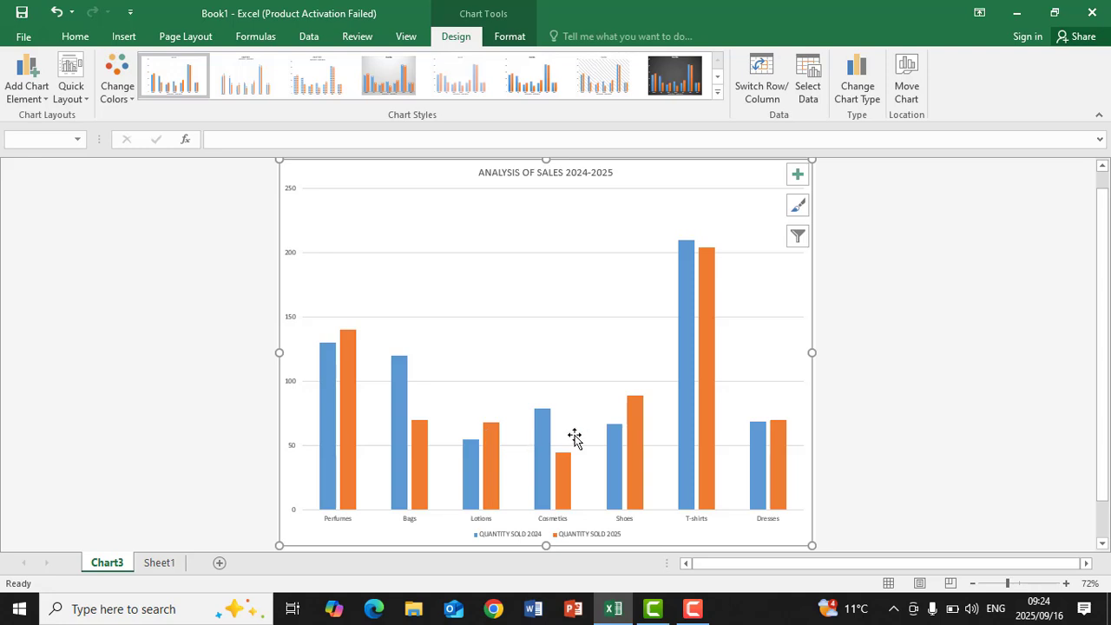
left_click(328, 375)
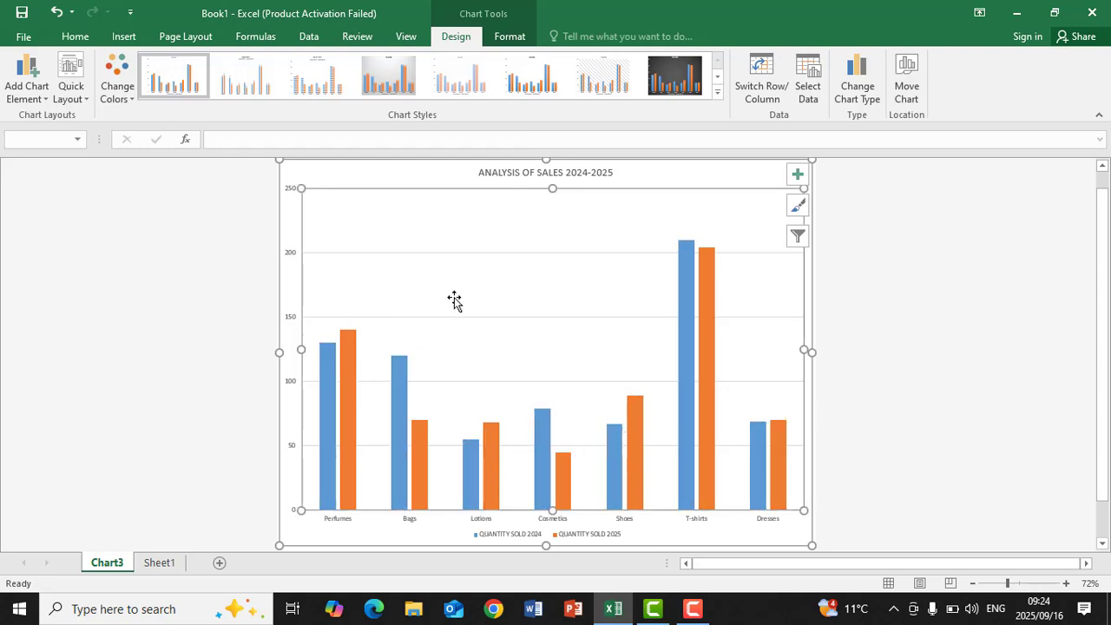
left_click(817, 228)
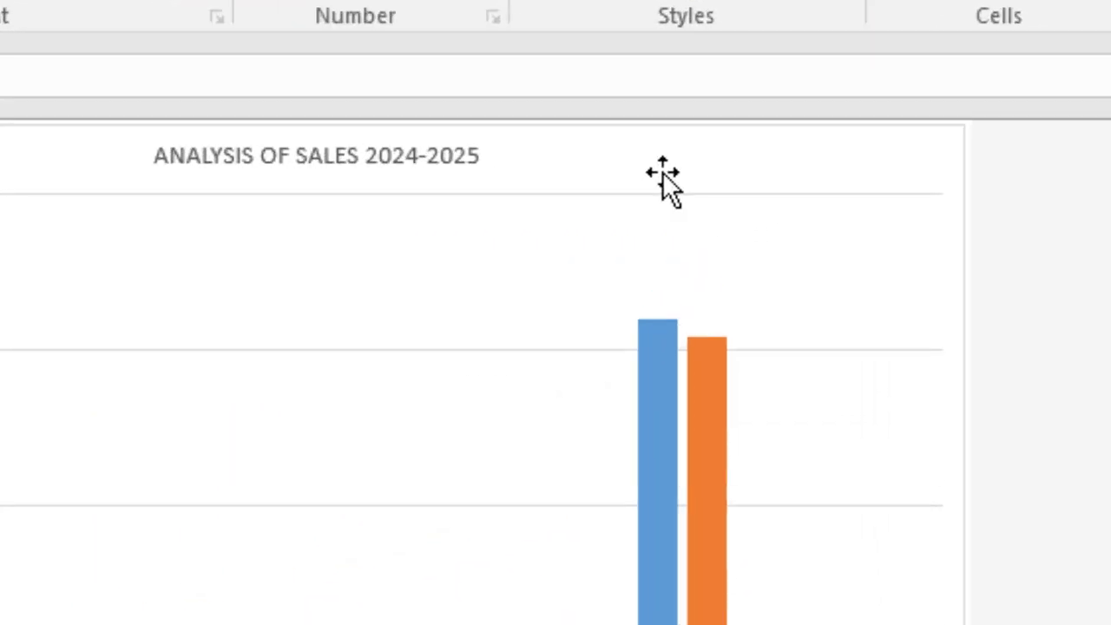
left_click(690, 193)
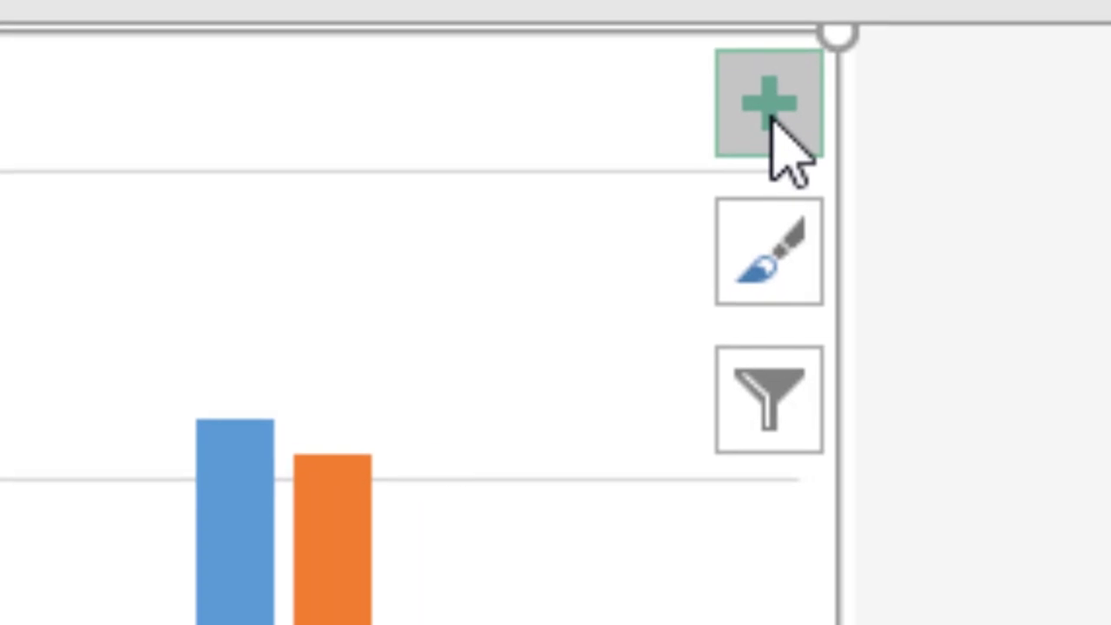
left_click(1042, 143)
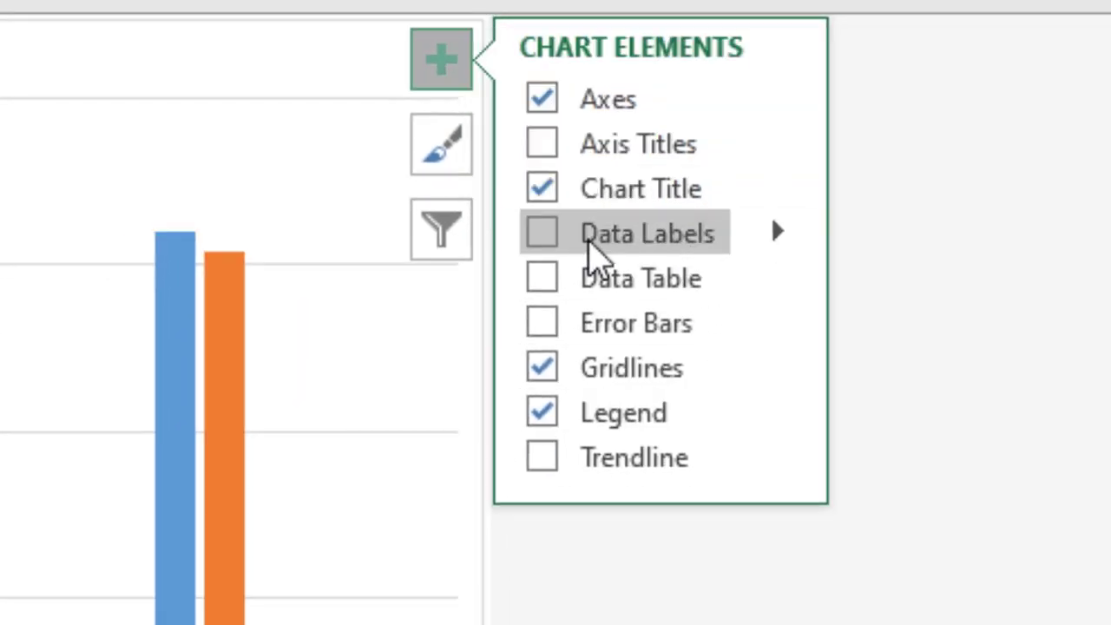
left_click(543, 233)
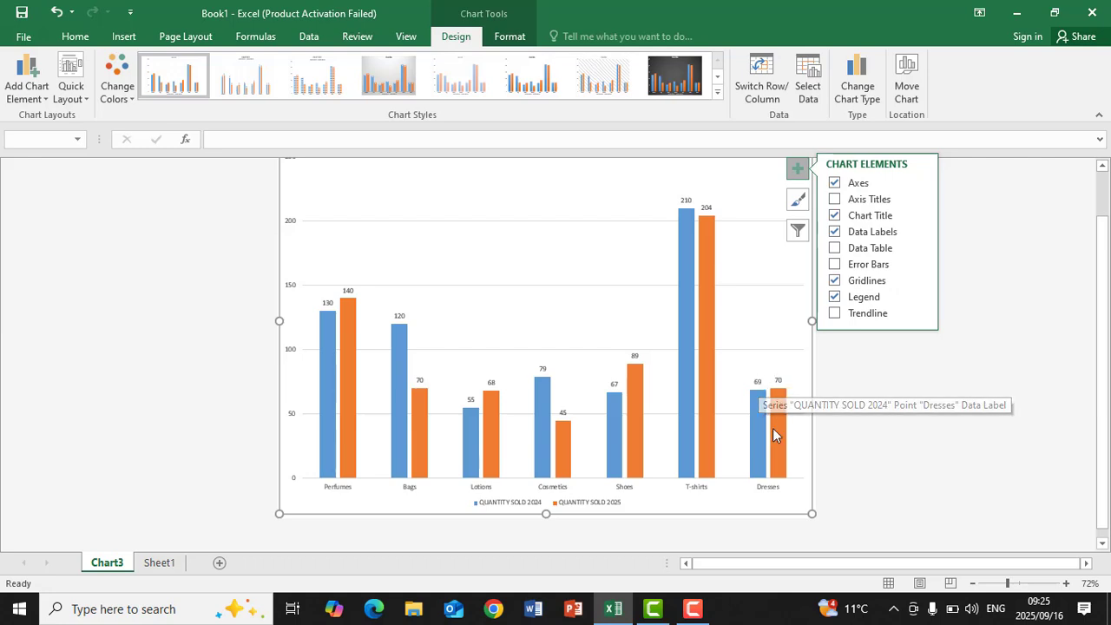
mouse_move(774, 430)
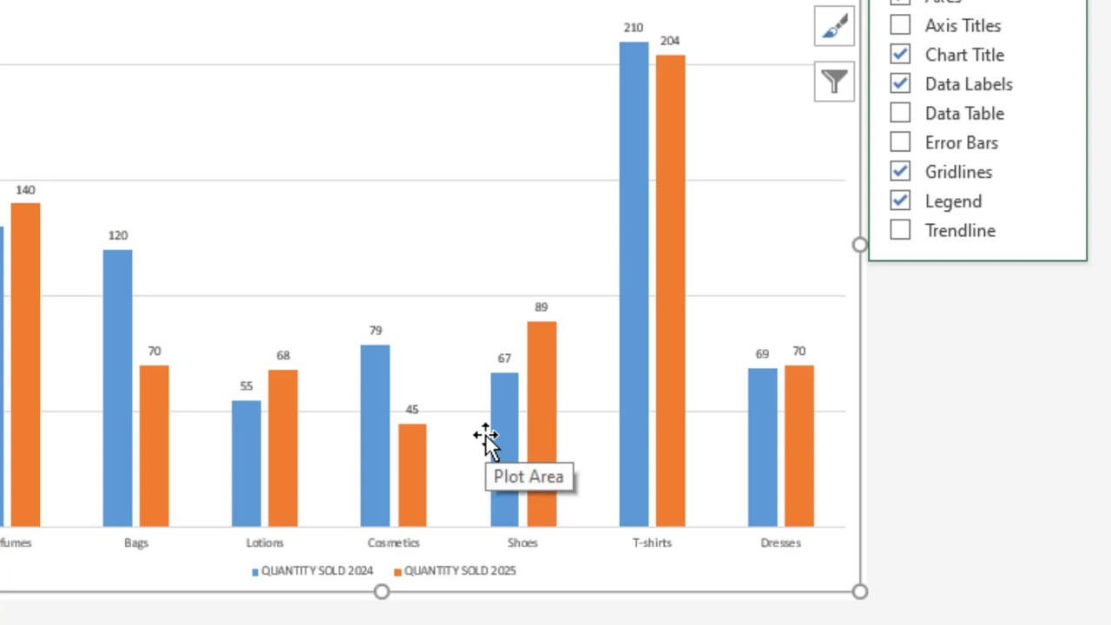
left_click(992, 521)
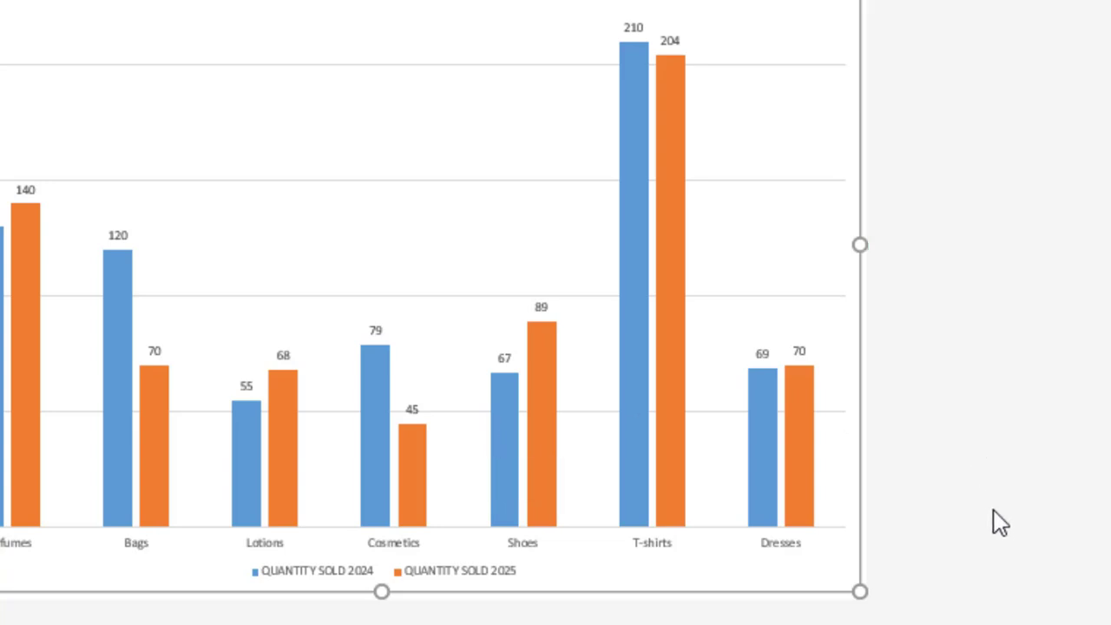